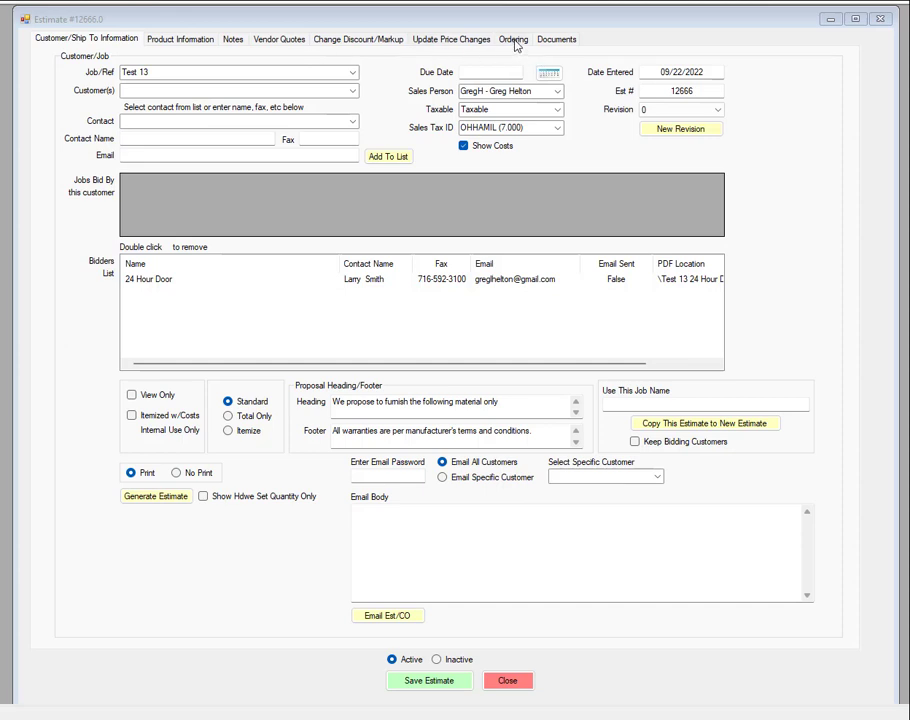
Open the estimate's ordering details, keep 24 Hour Door as the successful bidder, and choose to send products to a PO
{"action": "left_click", "coordinate": [515, 42]}
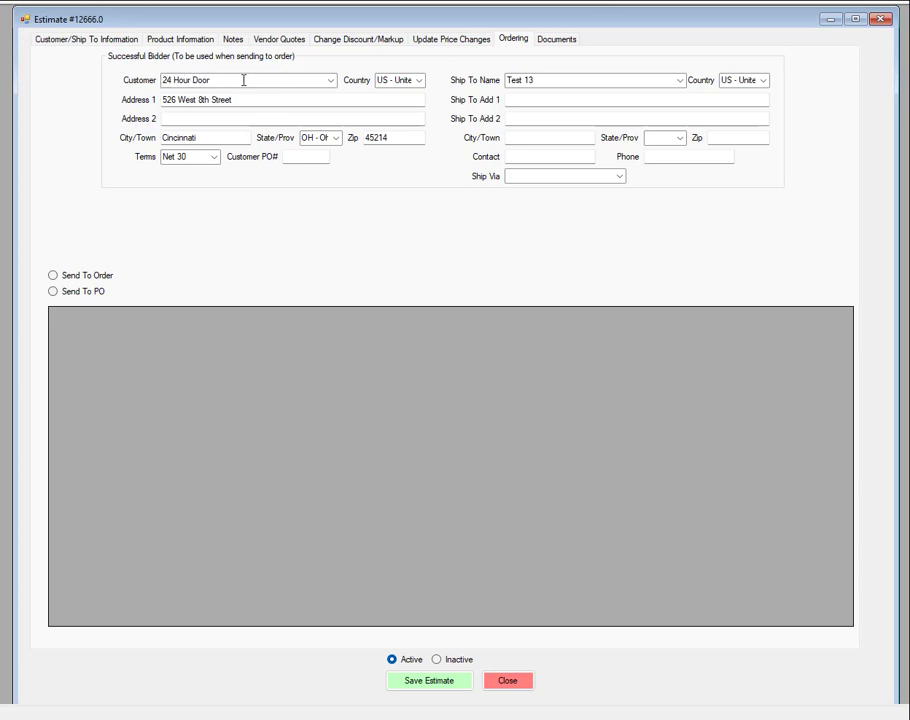
{"action": "left_click", "coordinate": [331, 80]}
{"action": "left_click", "coordinate": [333, 82]}
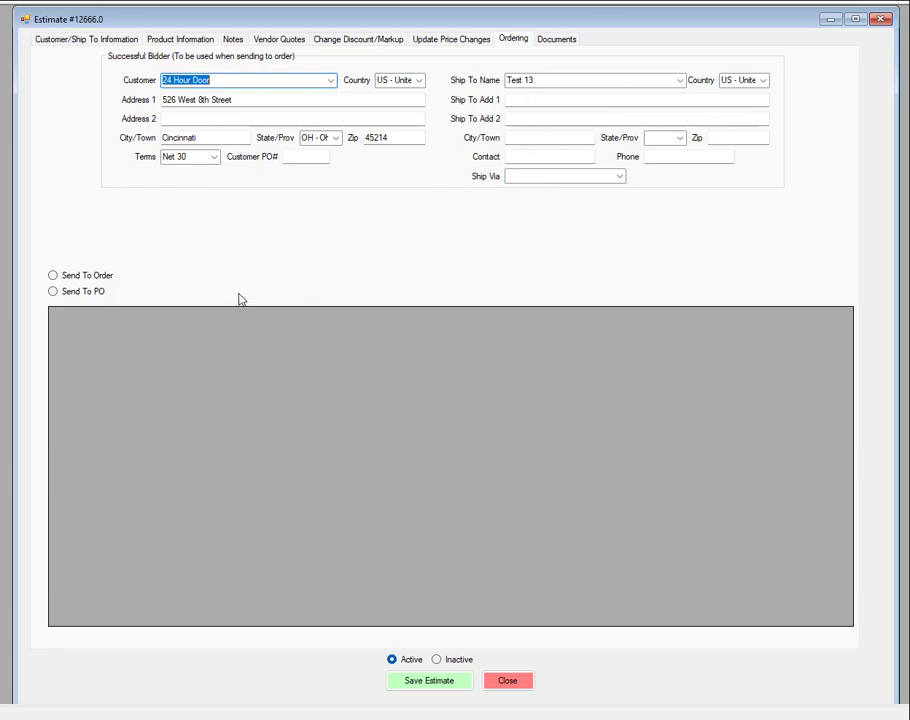
{"action": "left_click", "coordinate": [53, 292]}
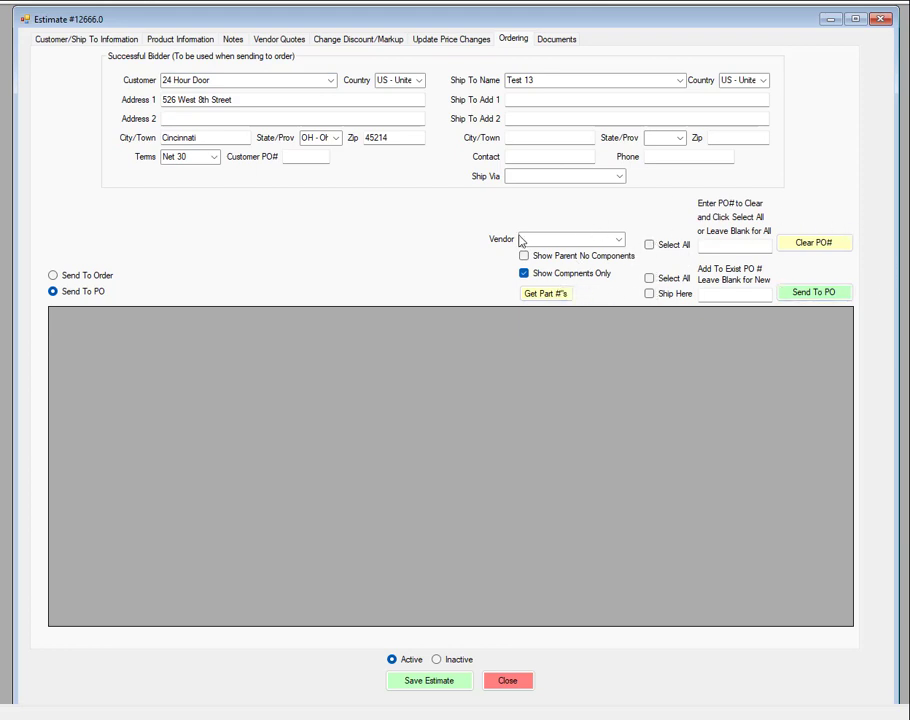
Load the part numbers for vendor Curries with the shipment directed to the company's own address
{"action": "left_click", "coordinate": [619, 241]}
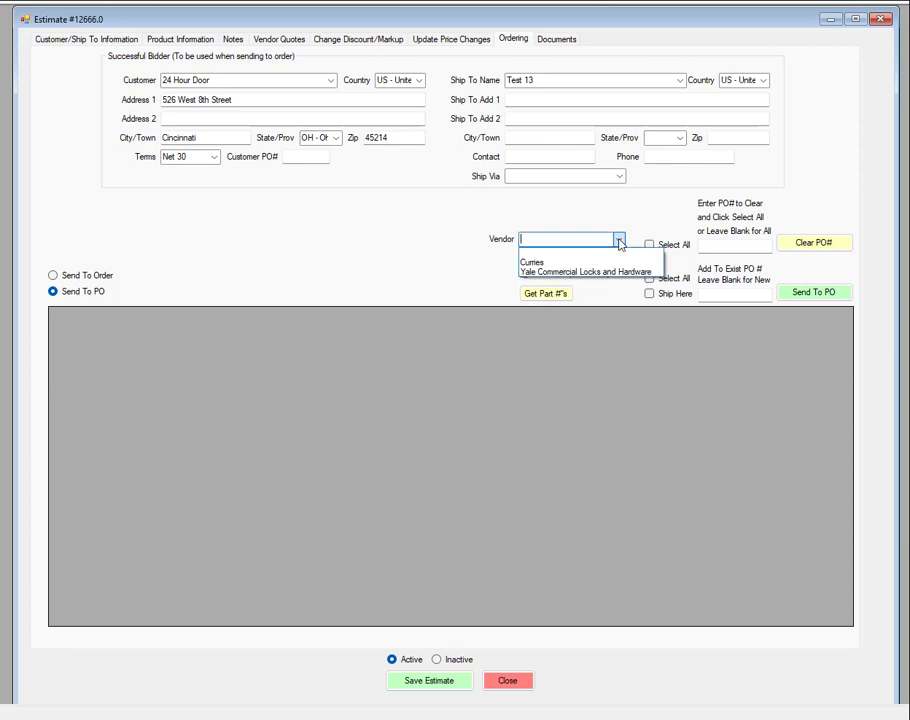
{"action": "left_click", "coordinate": [538, 264]}
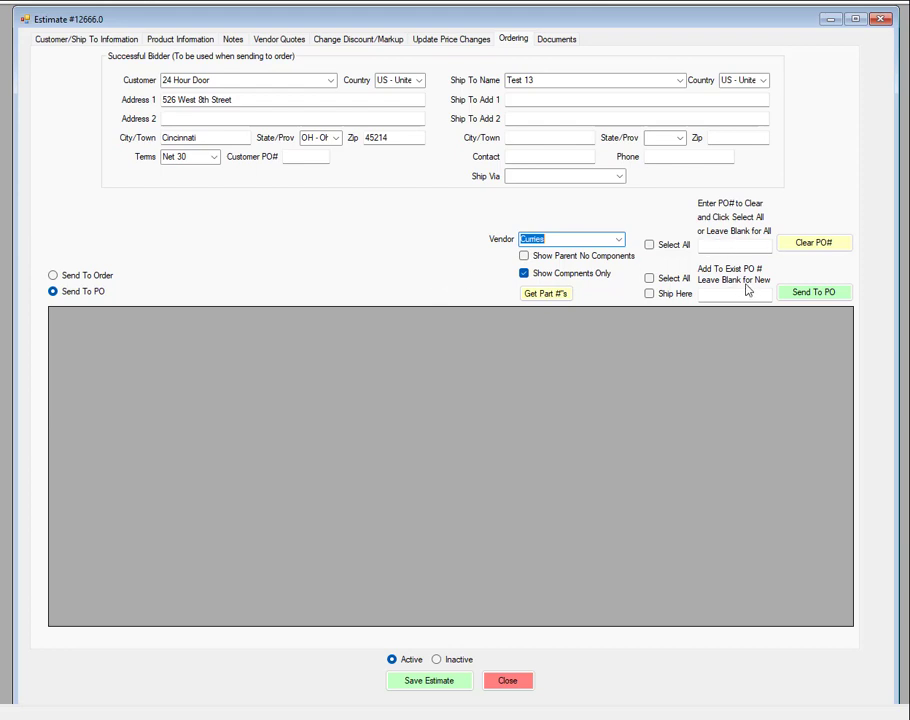
{"action": "left_click", "coordinate": [650, 294]}
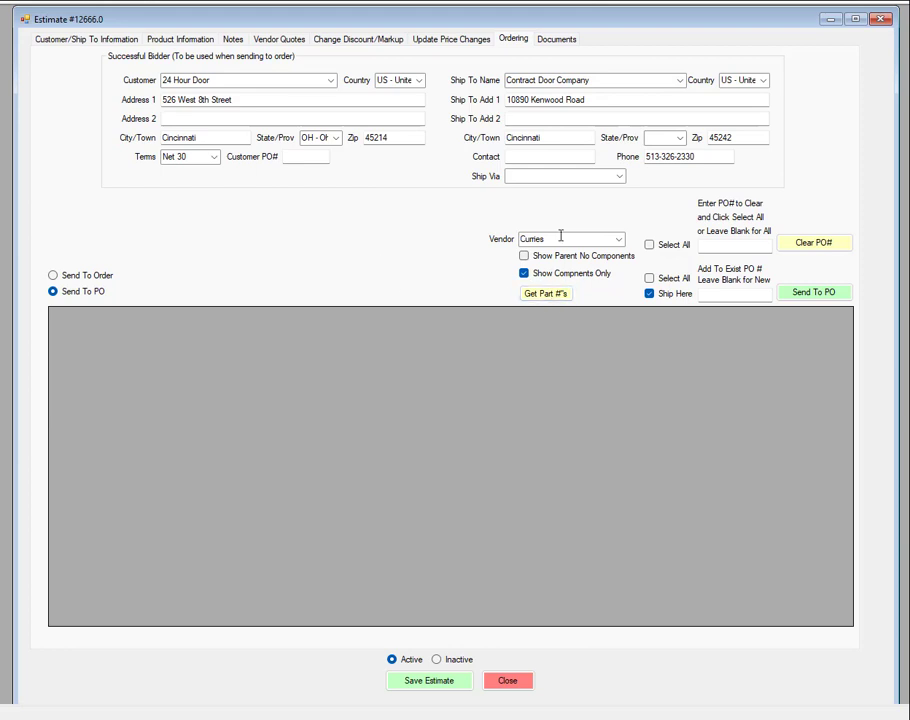
{"action": "left_click", "coordinate": [551, 296]}
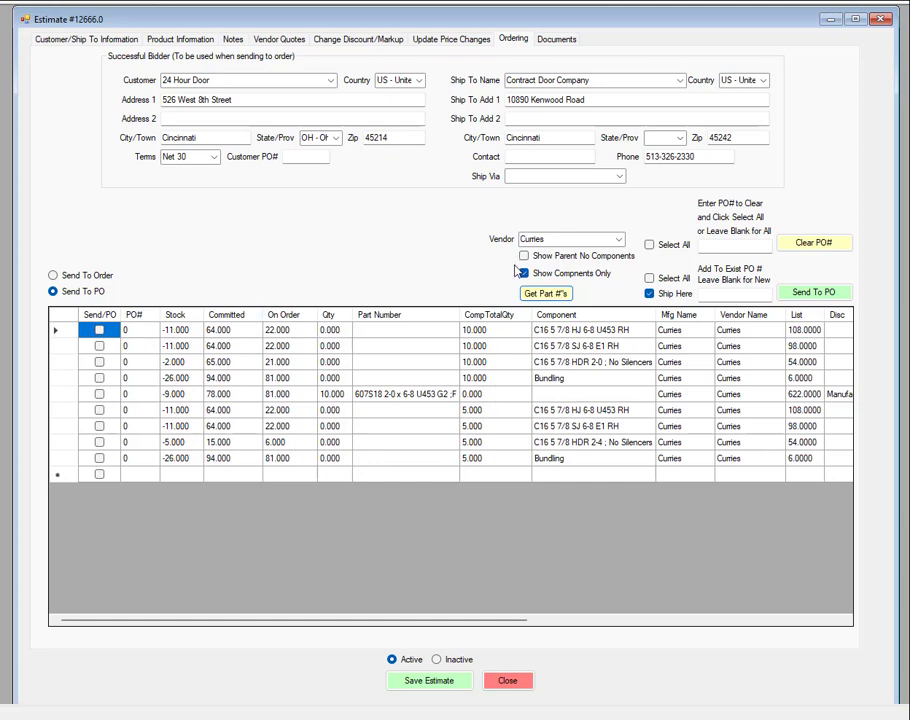
{"action": "left_click", "coordinate": [649, 278]}
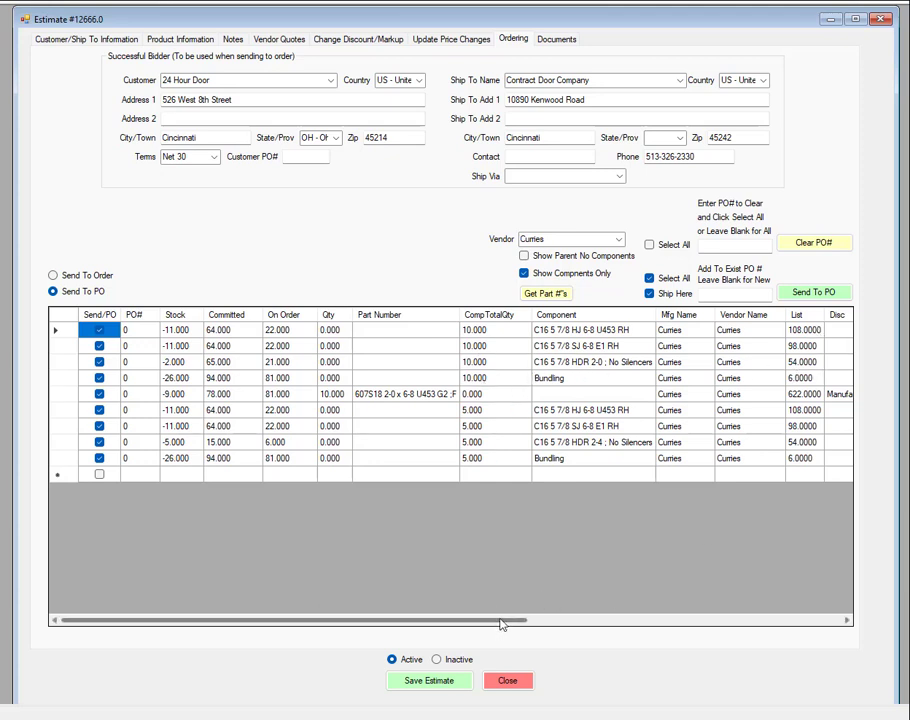
{"action": "left_click_drag", "start_coordinate": [502, 624], "coordinate": [471, 591]}
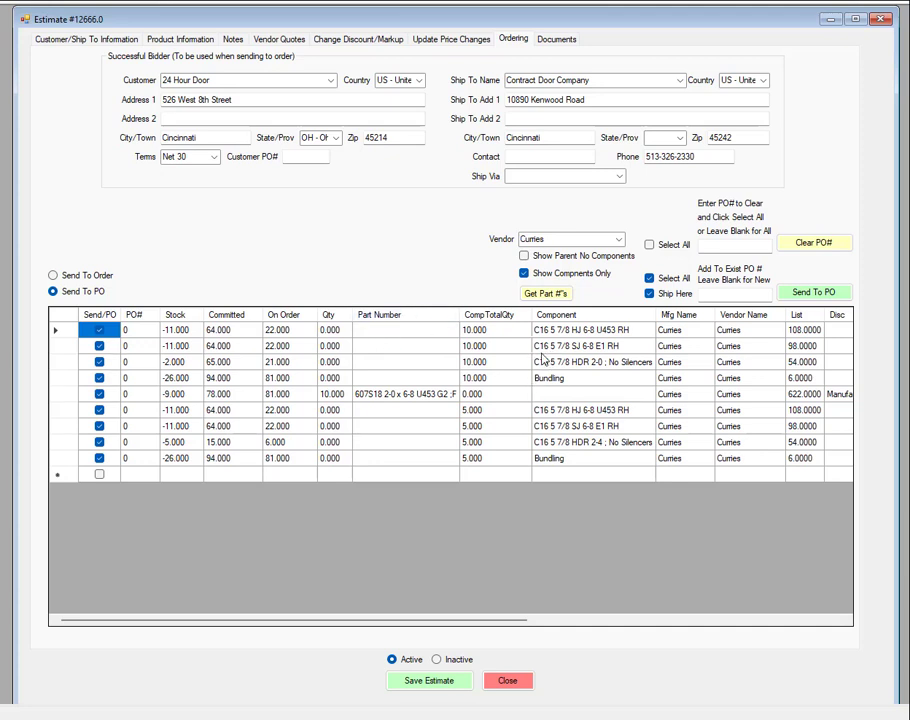
{"action": "left_click", "coordinate": [99, 396]}
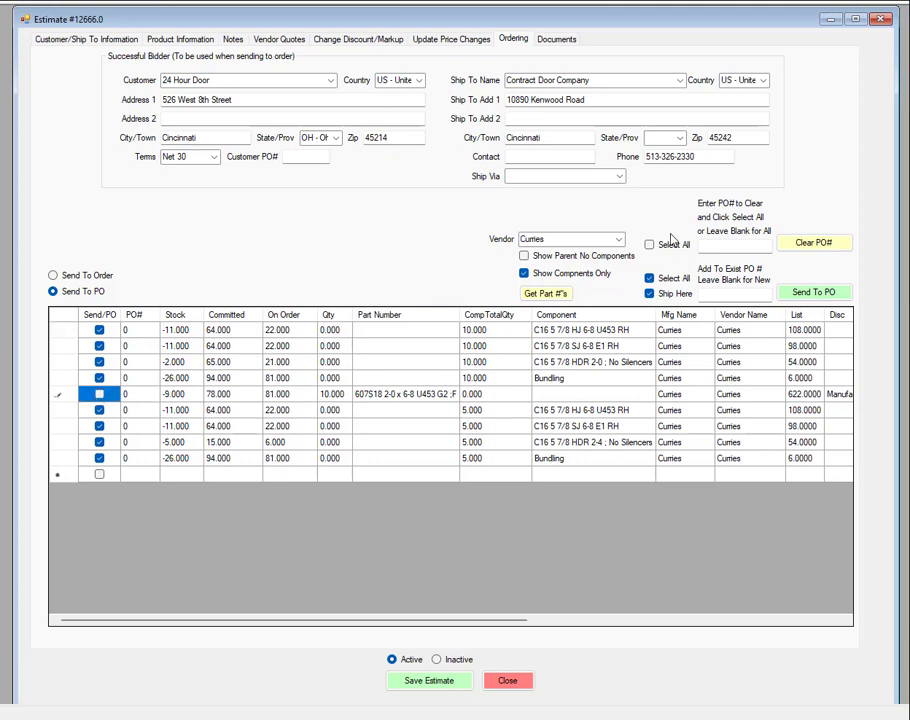
{"action": "left_click", "coordinate": [650, 280]}
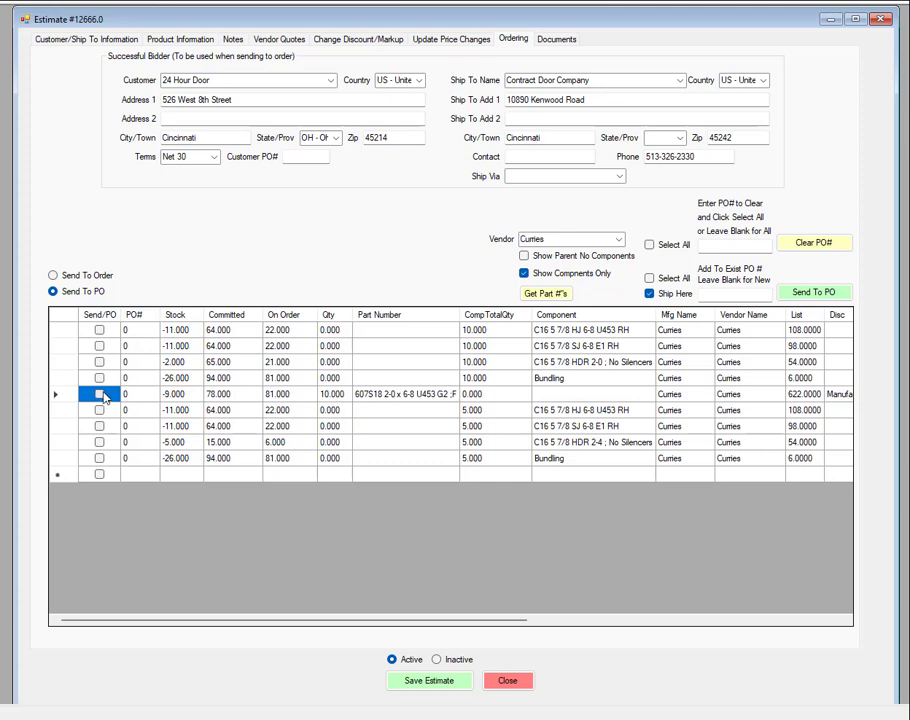
Send the first four lines (hinge jamb, strike jamb, head and bundling, quantity 10 each) to a new purchase order
{"action": "left_click", "coordinate": [99, 330]}
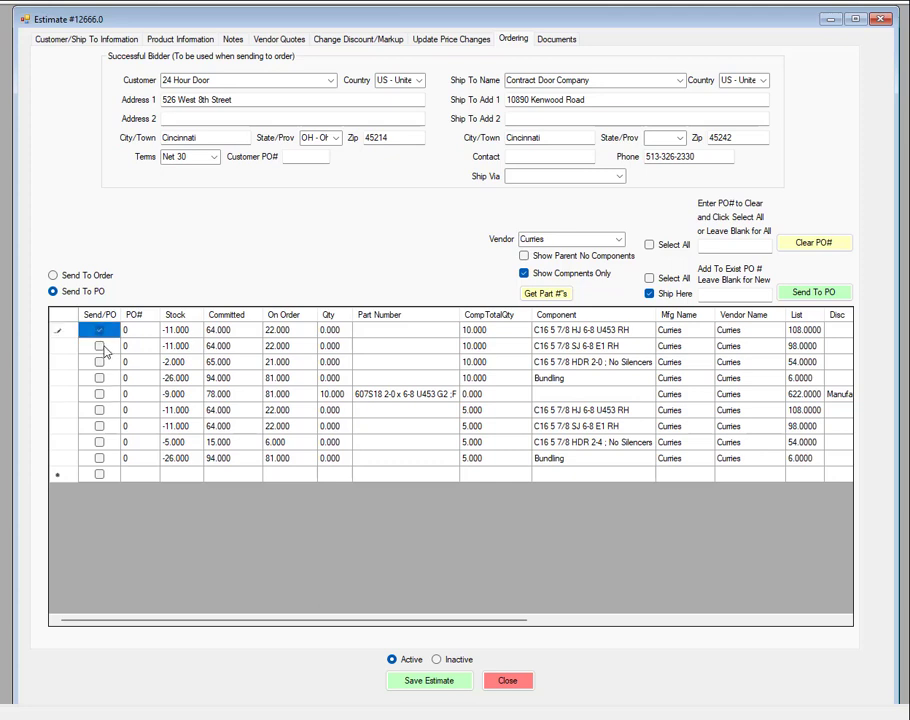
{"action": "left_click", "coordinate": [99, 346]}
{"action": "left_click", "coordinate": [99, 362]}
{"action": "left_click", "coordinate": [101, 379]}
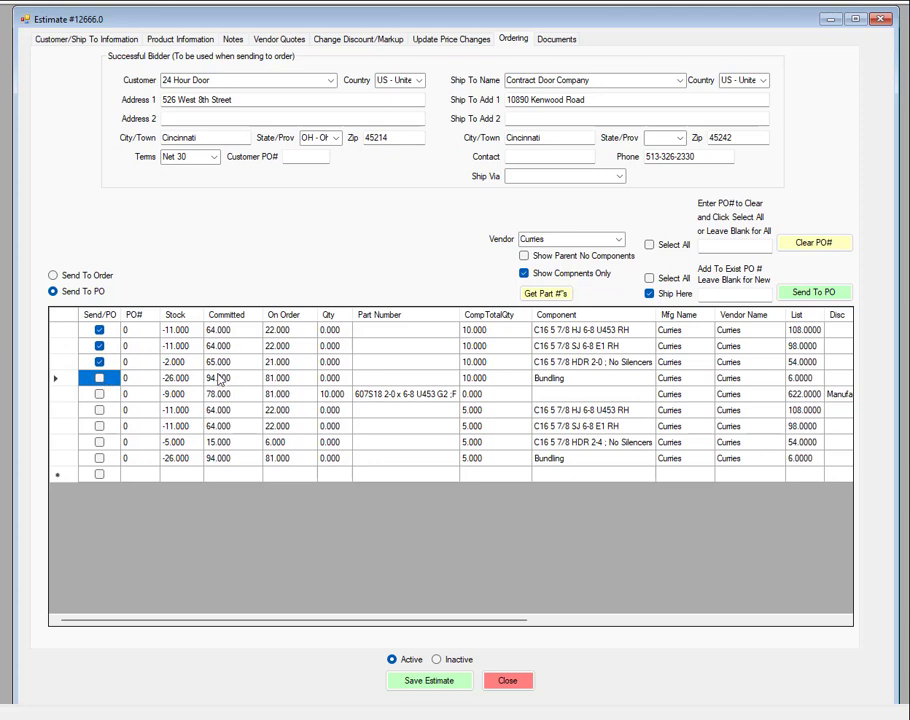
{"action": "left_click", "coordinate": [98, 378]}
{"action": "left_click", "coordinate": [728, 296]}
{"action": "left_click", "coordinate": [818, 292]}
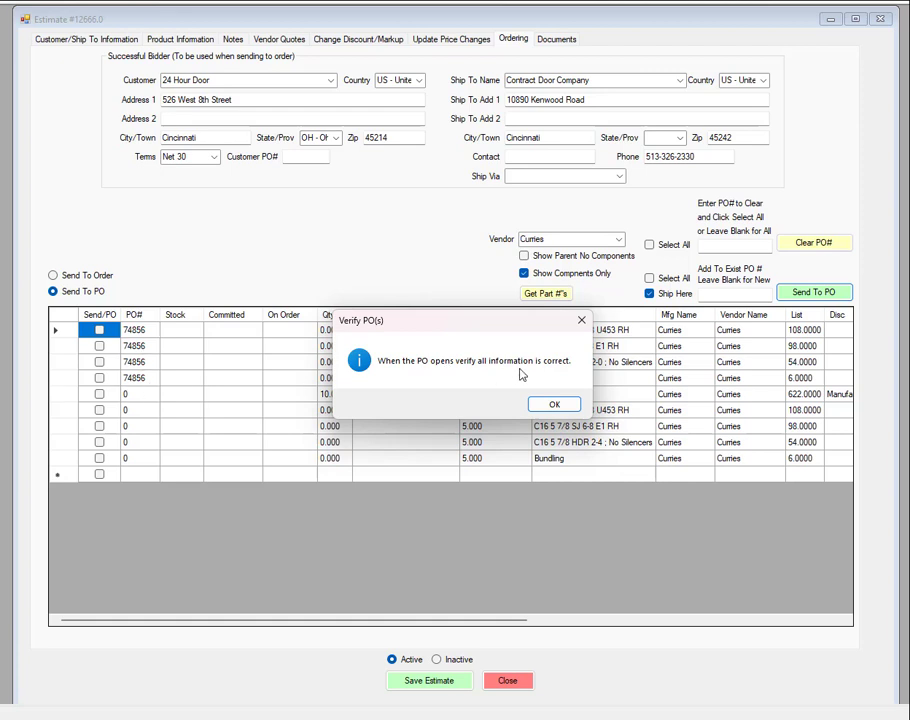
{"action": "left_click", "coordinate": [556, 406]}
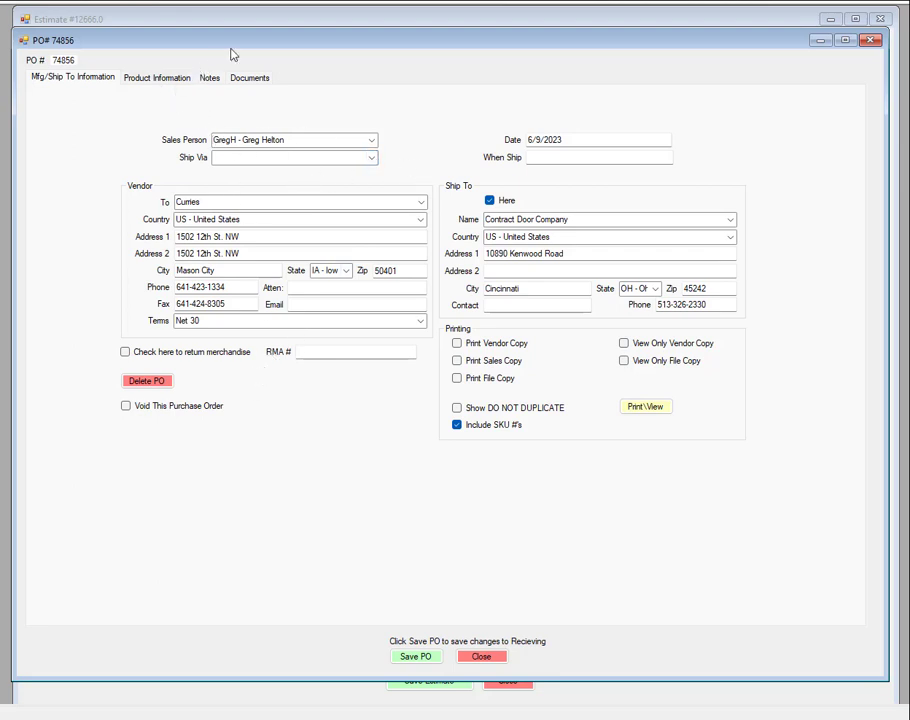
Review the product lines of the new purchase order and close it
{"action": "left_click_drag", "start_coordinate": [247, 41], "coordinate": [259, 344]}
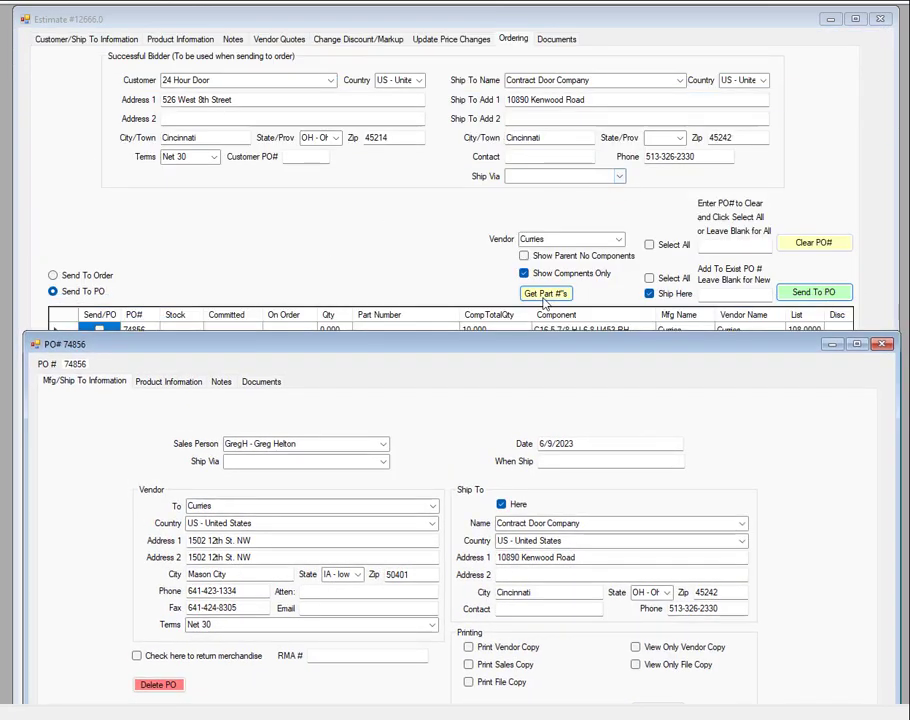
{"action": "left_click_drag", "start_coordinate": [499, 350], "coordinate": [486, 30]}
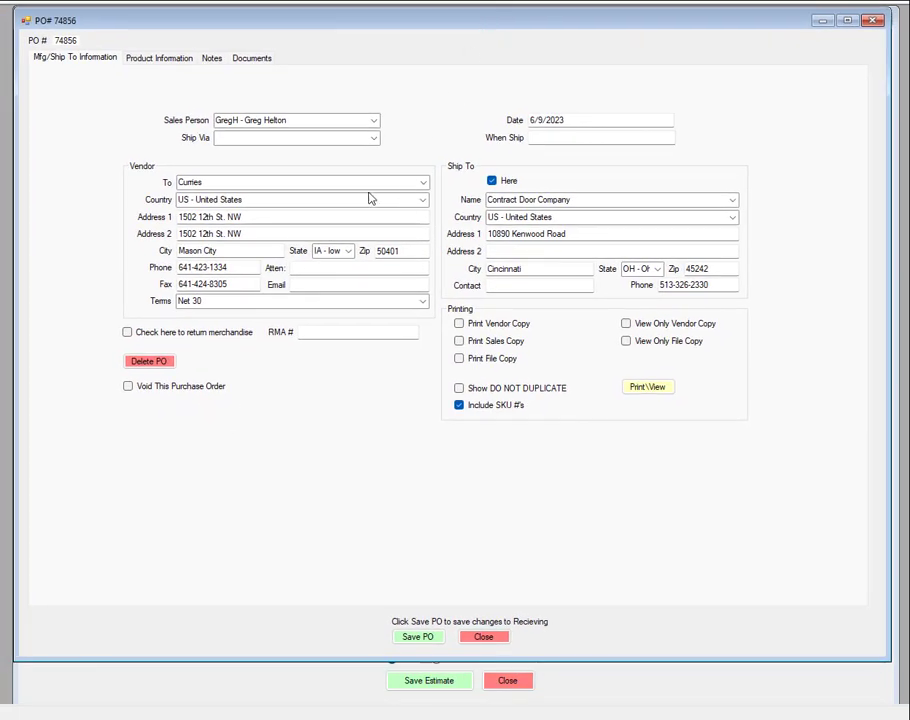
{"action": "left_click", "coordinate": [164, 64]}
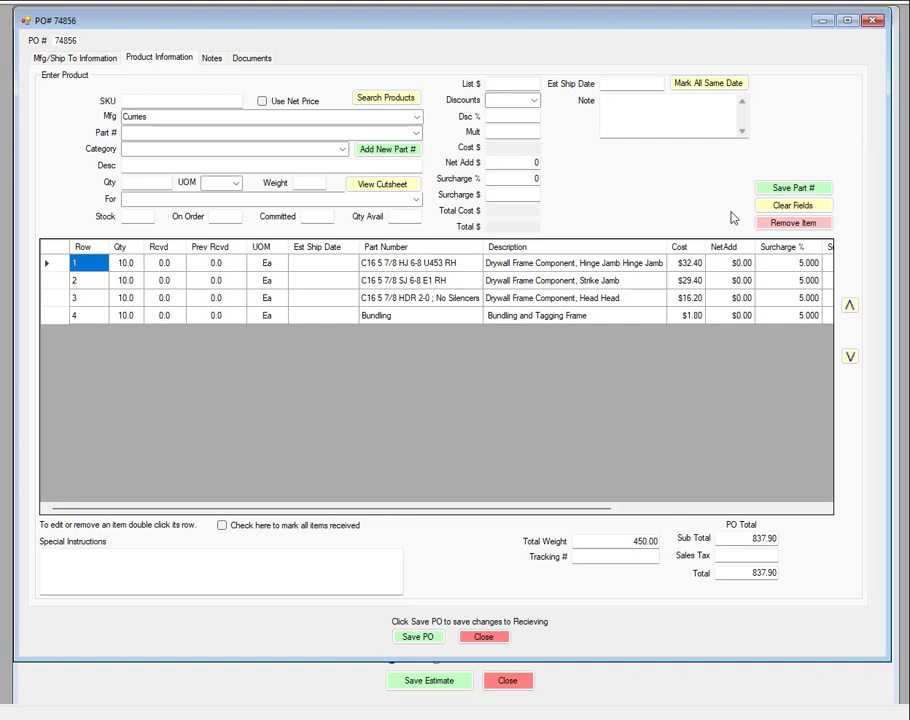
{"action": "left_click", "coordinate": [873, 22]}
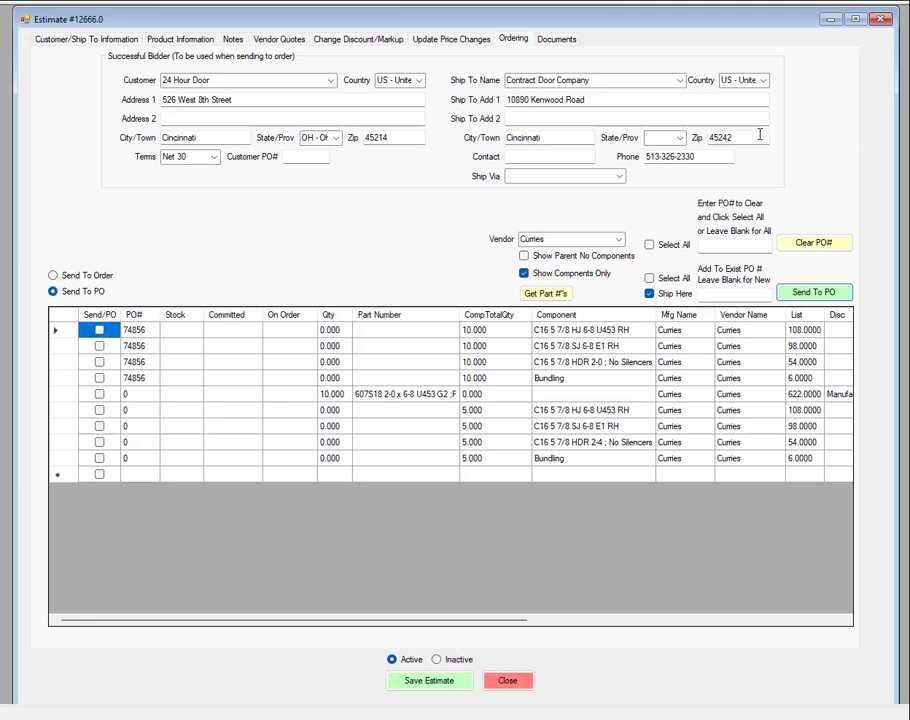
Send all remaining Curries lines to a second new purchase order and check its product lines
{"action": "left_click", "coordinate": [650, 280]}
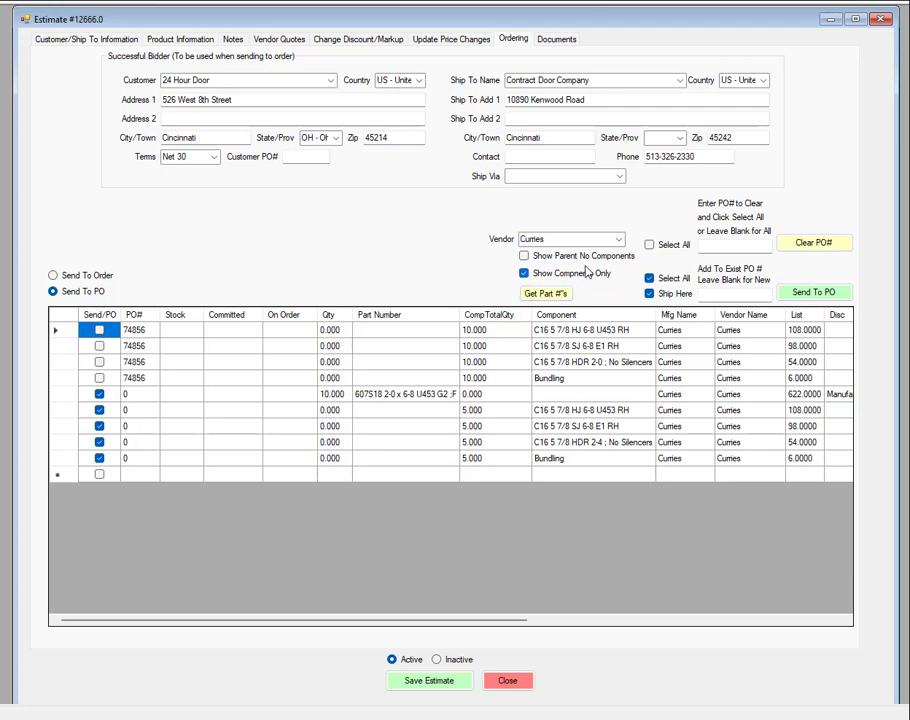
{"action": "left_click", "coordinate": [809, 293]}
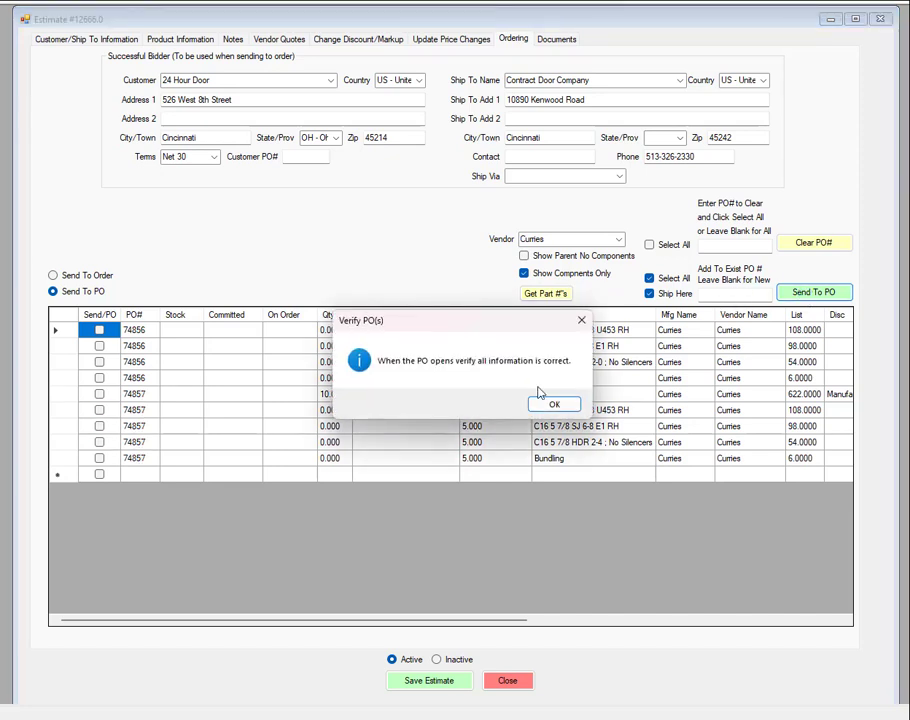
{"action": "left_click", "coordinate": [565, 406]}
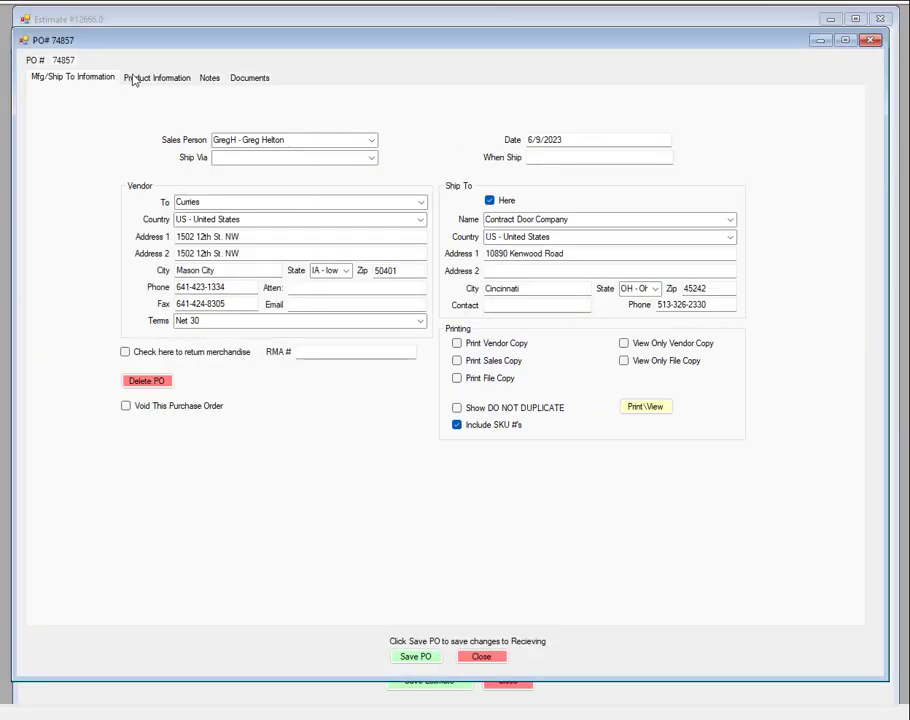
{"action": "left_click", "coordinate": [175, 78]}
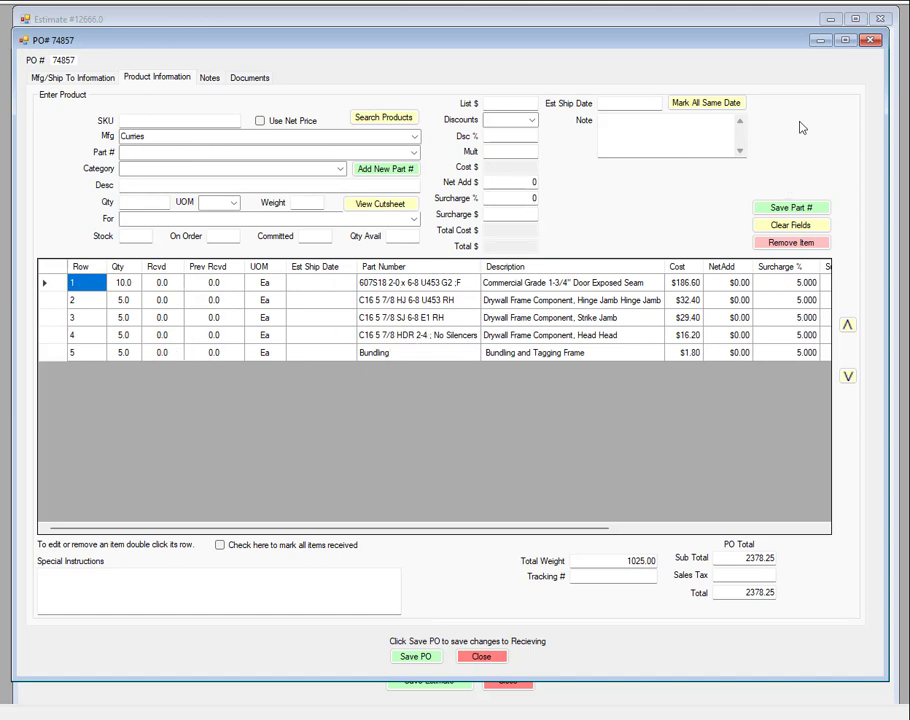
{"action": "left_click", "coordinate": [871, 40]}
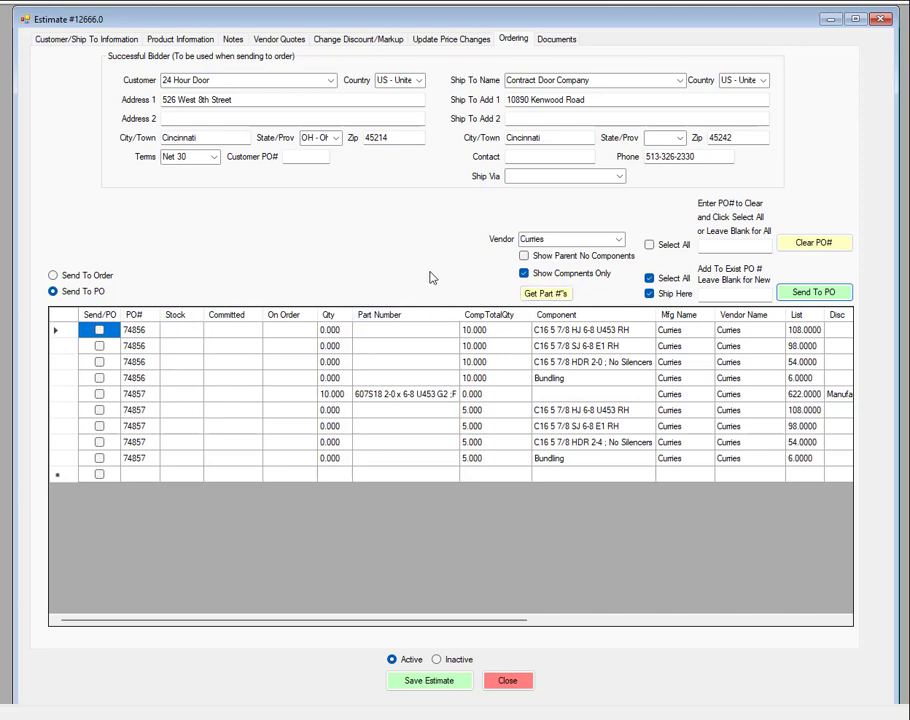
List the part numbers for vendor Yale Commercial Locks and Hardware
{"action": "left_click", "coordinate": [620, 241]}
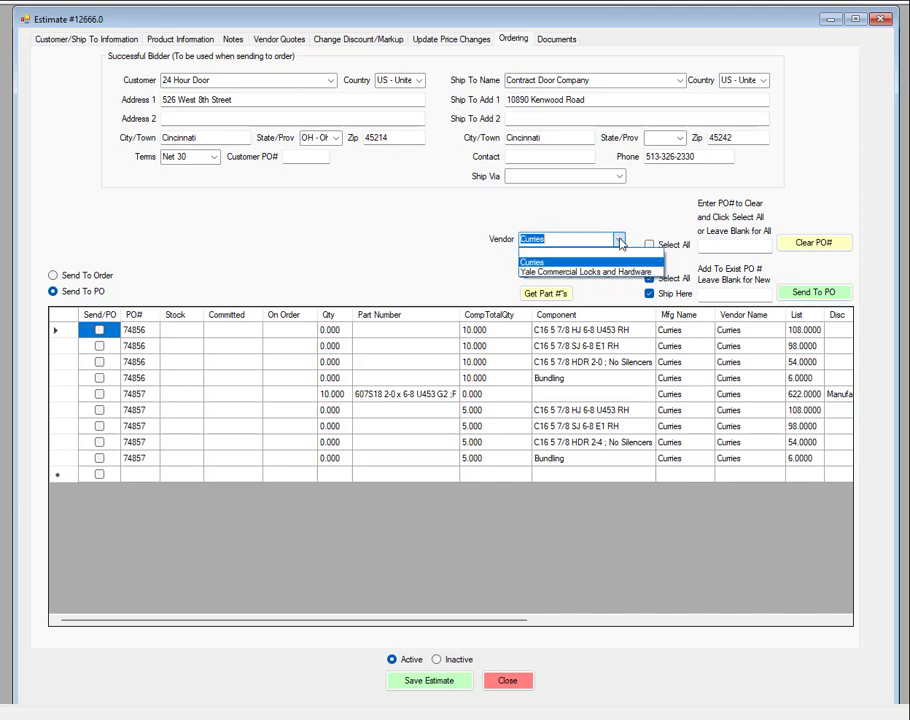
{"action": "left_click", "coordinate": [557, 272]}
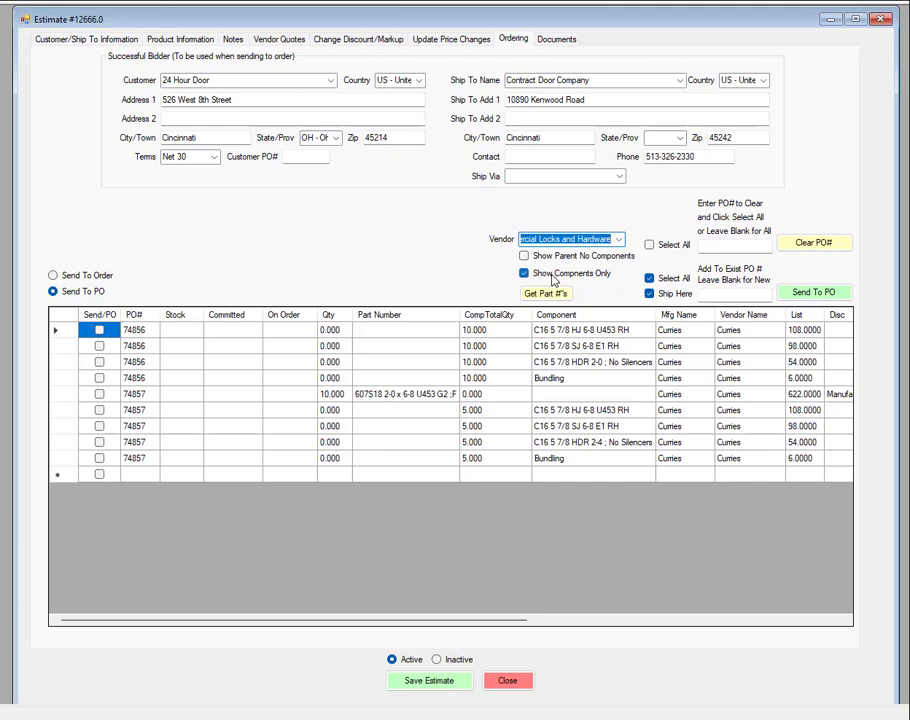
{"action": "left_click", "coordinate": [545, 295]}
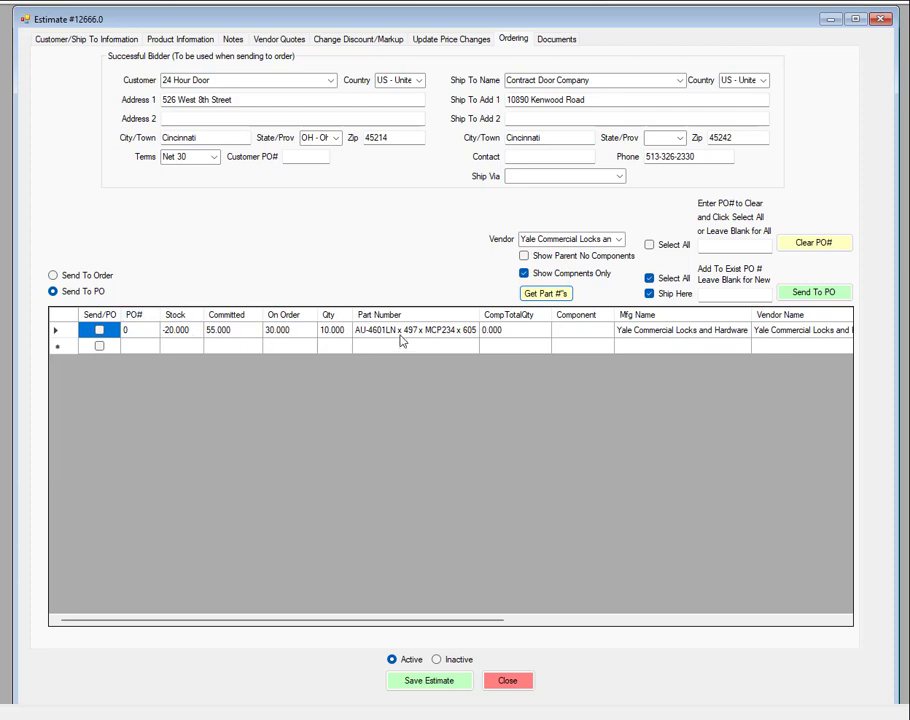
Reload the Curries part numbers and view the purchase order linked to the first Bundling line
{"action": "left_click", "coordinate": [619, 241]}
{"action": "left_click", "coordinate": [531, 261]}
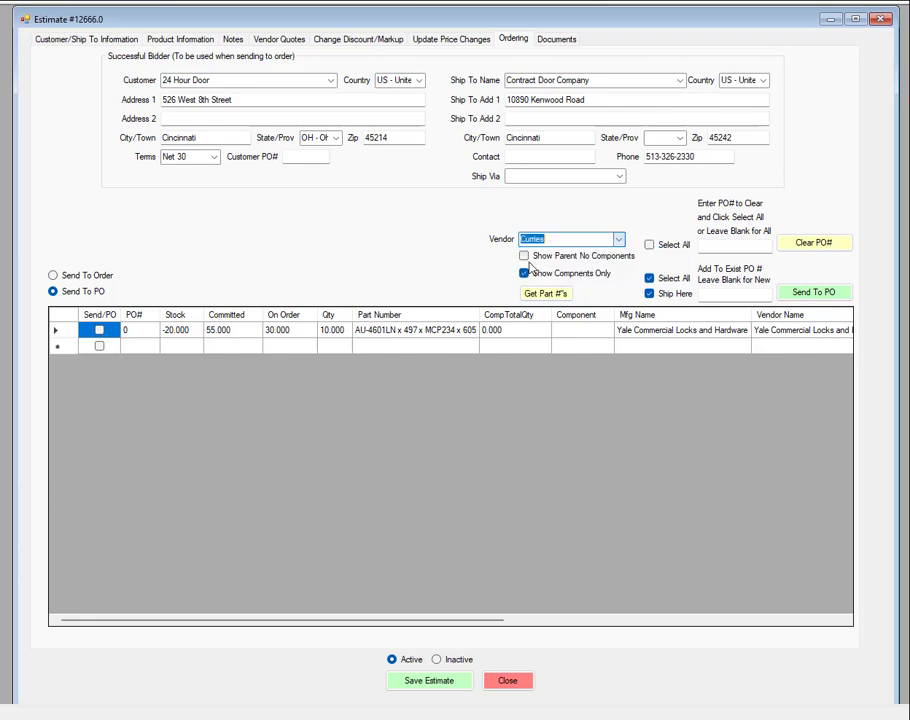
{"action": "left_click", "coordinate": [548, 294]}
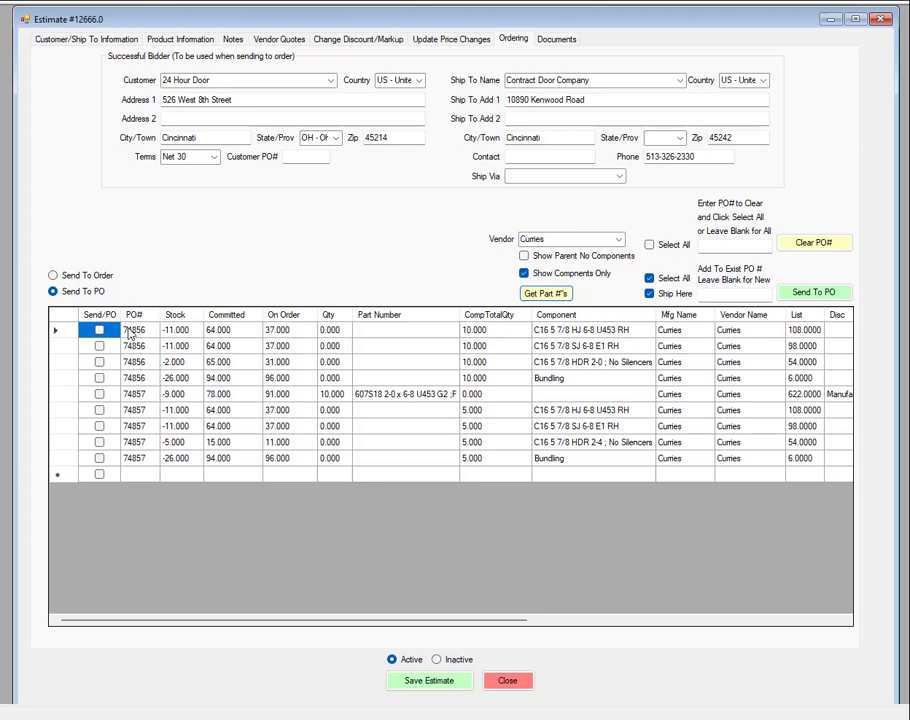
{"action": "left_click", "coordinate": [140, 379]}
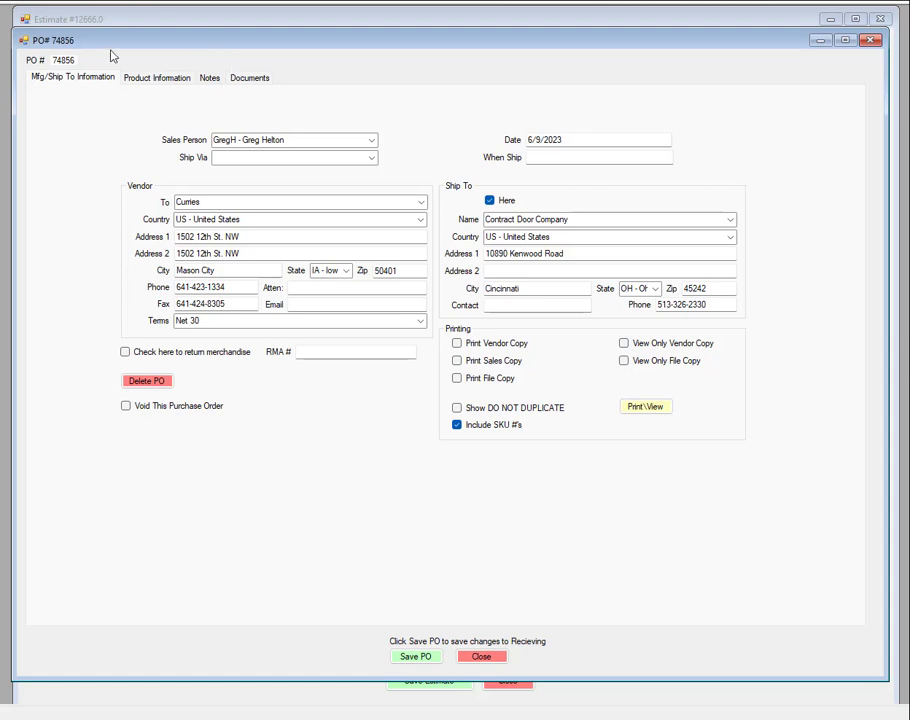
{"action": "left_click", "coordinate": [871, 44]}
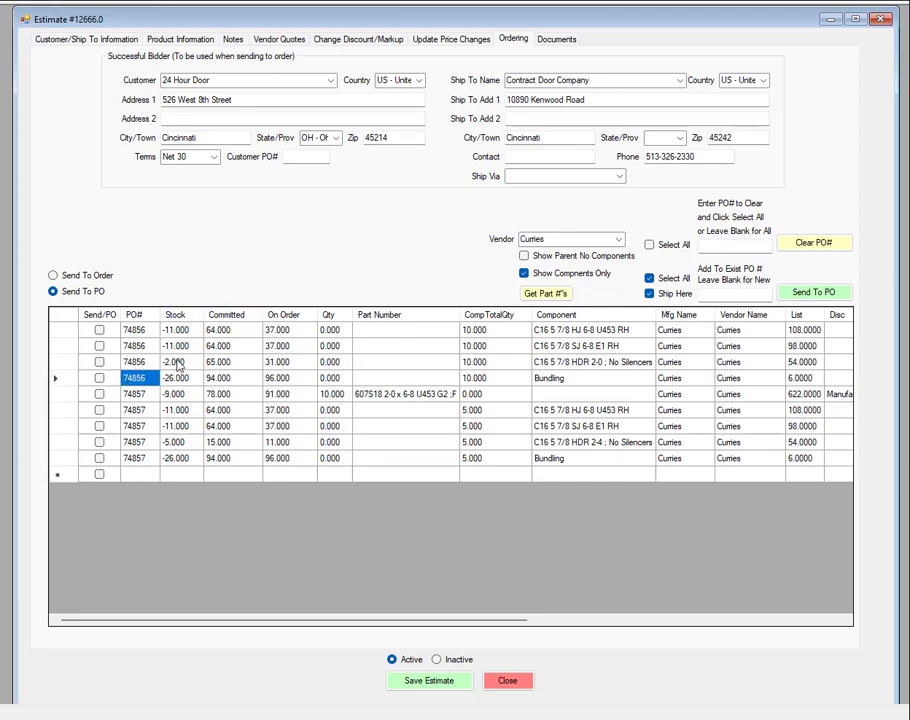
Clear the first purchase order's number from all the Curries lines assigned to it
{"action": "left_click", "coordinate": [743, 245]}
{"action": "left_click", "coordinate": [651, 245]}
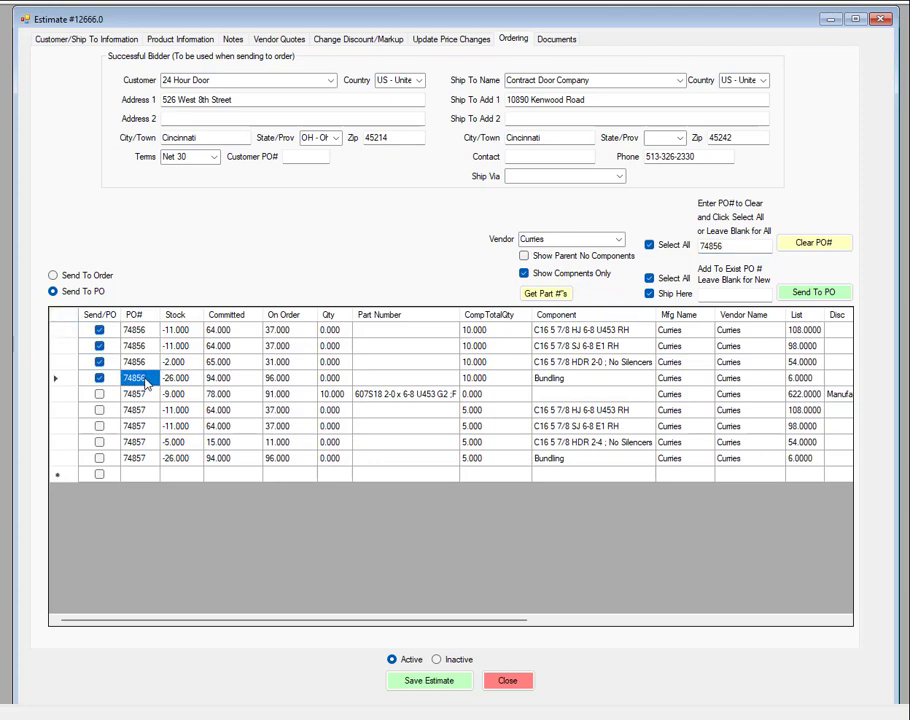
{"action": "left_click", "coordinate": [816, 245]}
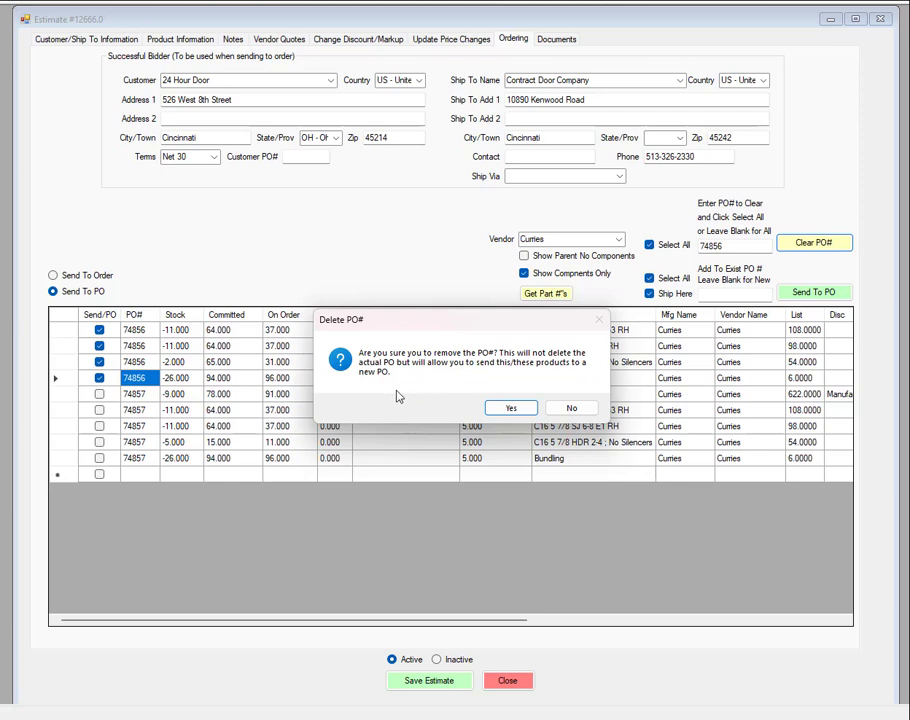
{"action": "left_click", "coordinate": [507, 407]}
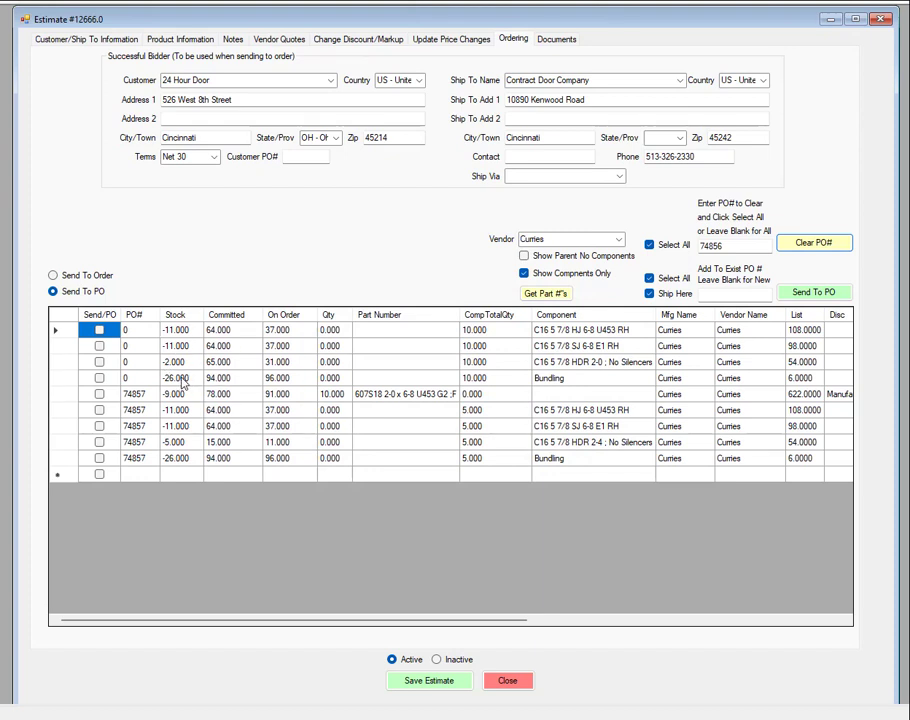
{"action": "left_click", "coordinate": [650, 280]}
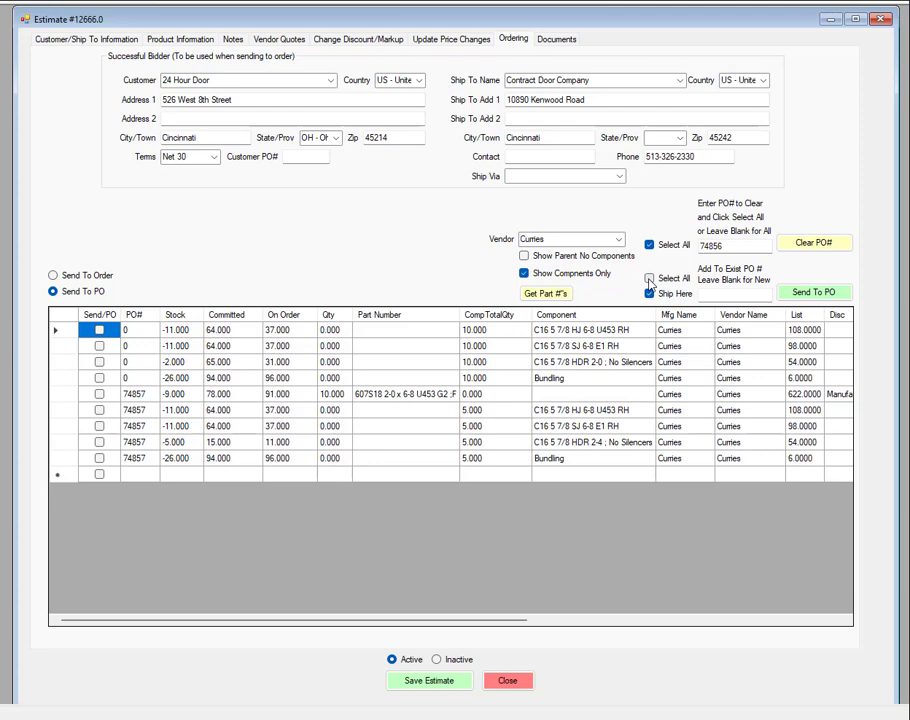
{"action": "left_click", "coordinate": [650, 280]}
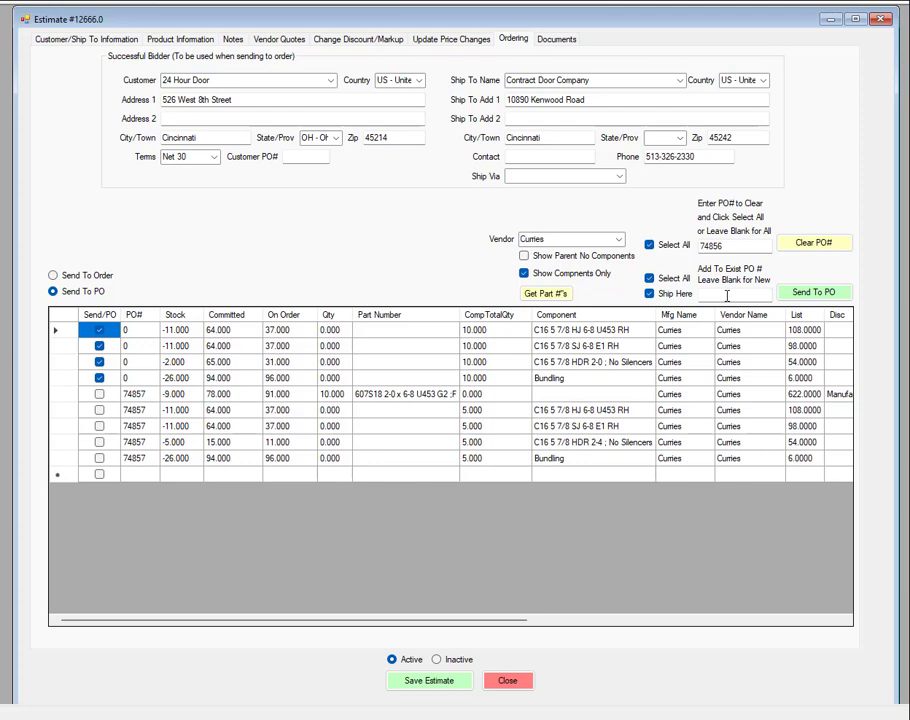
{"action": "left_click", "coordinate": [711, 293]}
{"action": "left_click", "coordinate": [649, 246]}
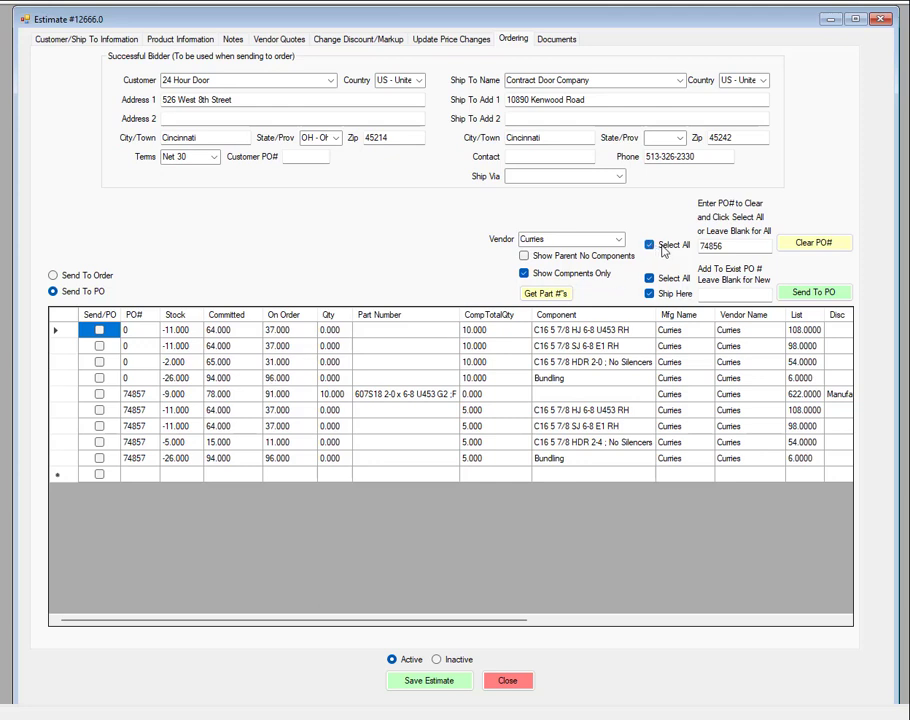
Empty the PO number to clear and select every line that still has a purchase order assigned
{"action": "double_click", "coordinate": [745, 246]}
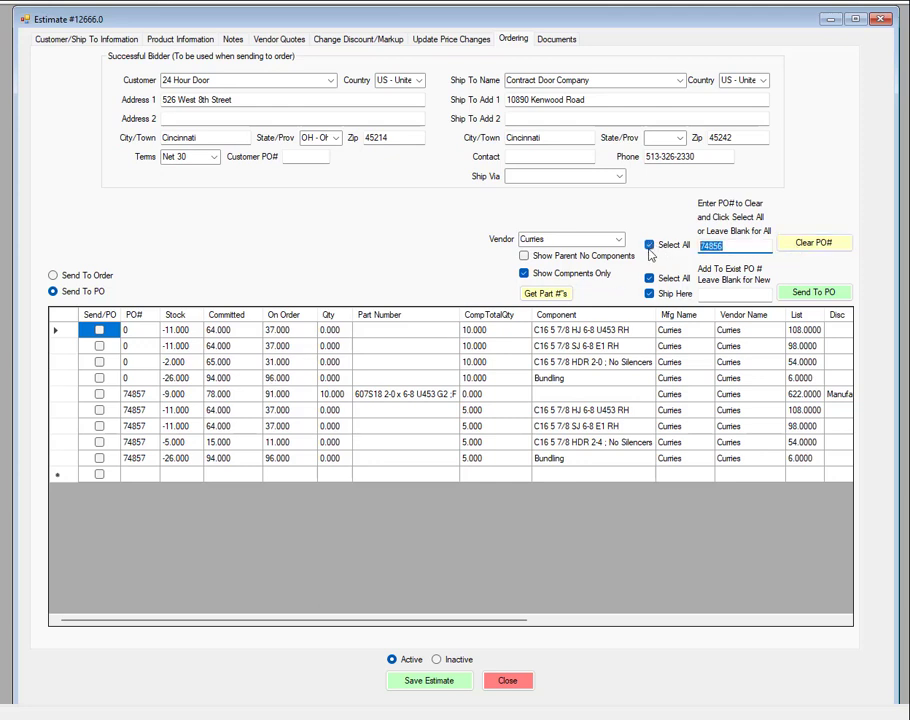
{"action": "key", "text": "Delete"}
{"action": "left_click", "coordinate": [649, 246]}
{"action": "left_click", "coordinate": [649, 246]}
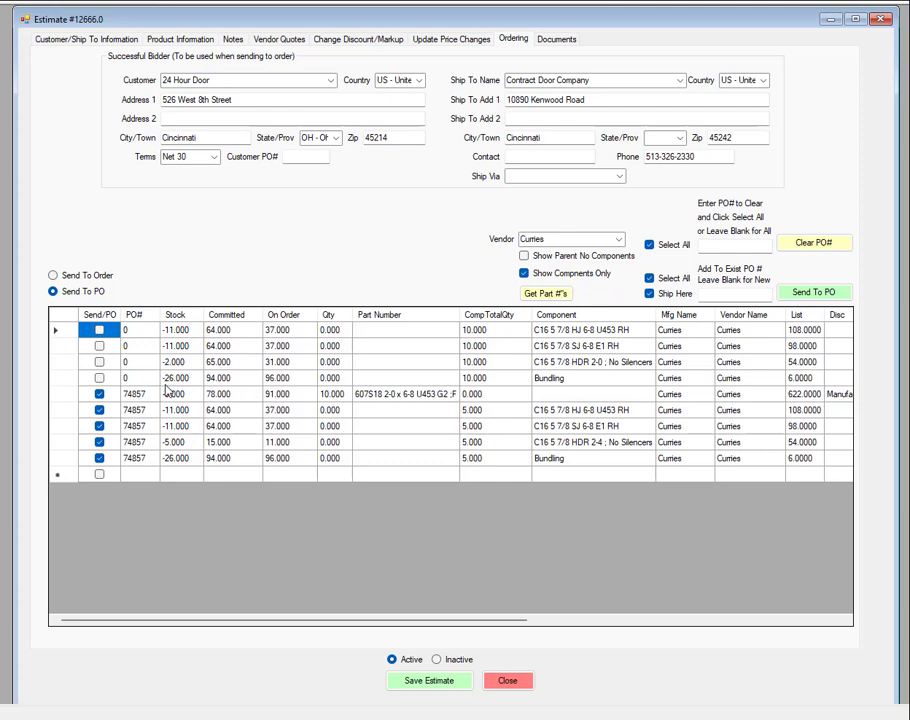
{"action": "left_click", "coordinate": [728, 247]}
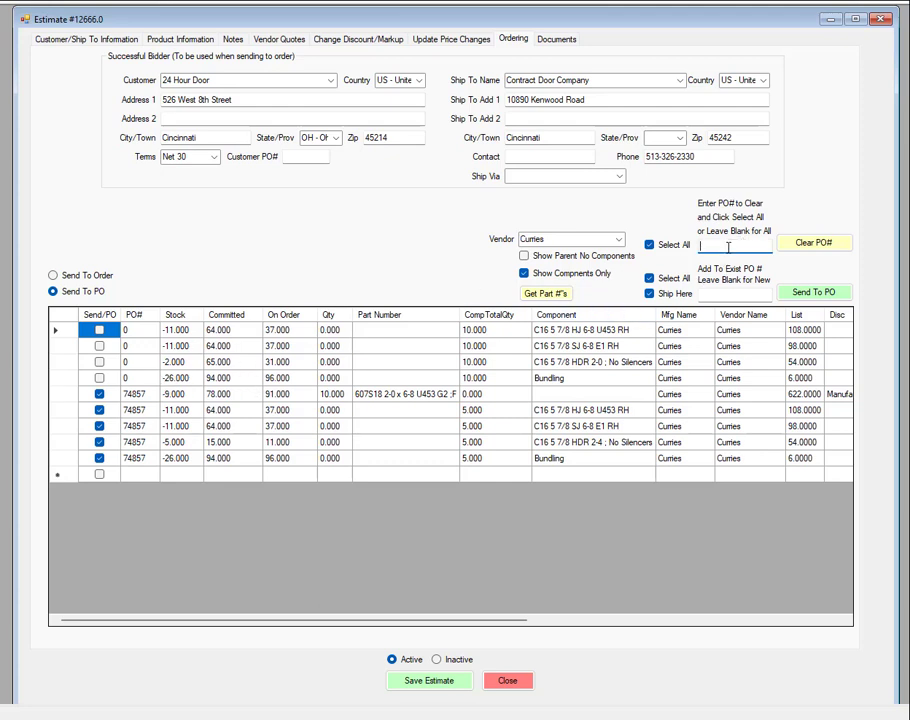